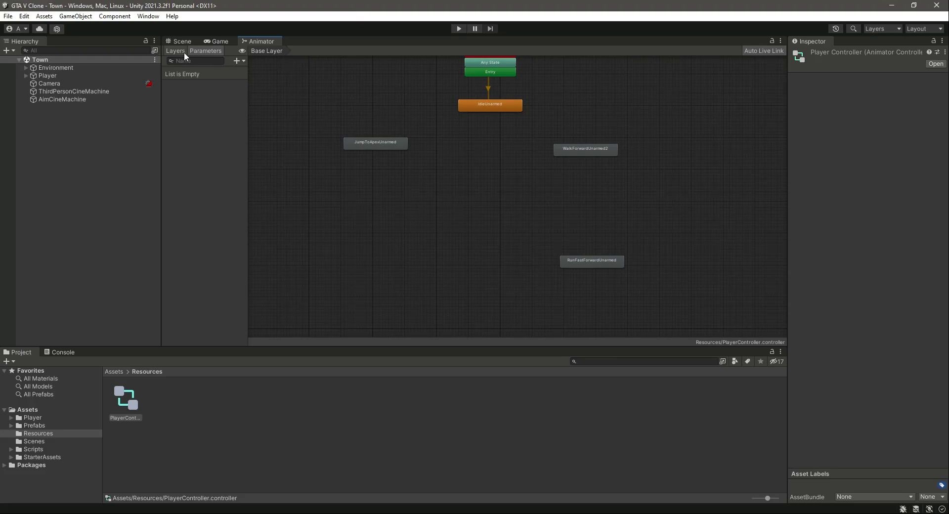
Step: Add three bool parameters named Idle, Walk and Running
left_click(241, 60)
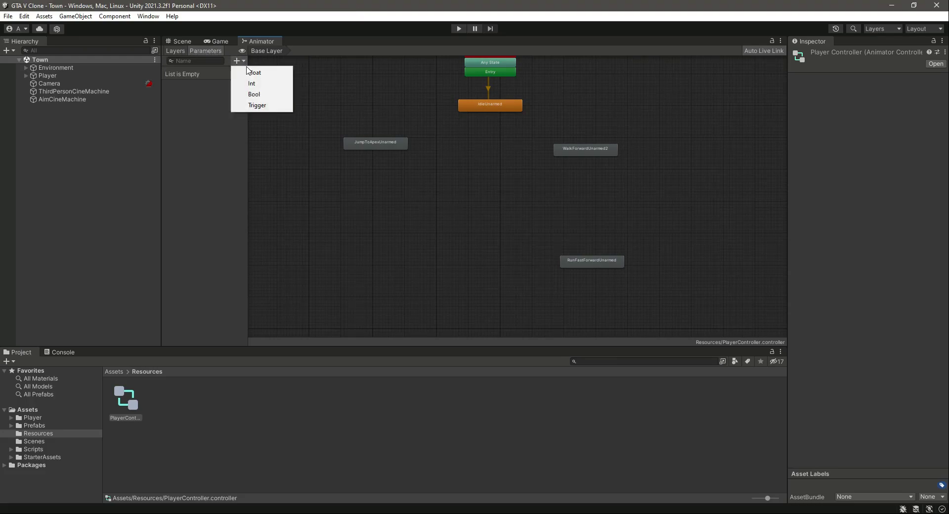
left_click(255, 95)
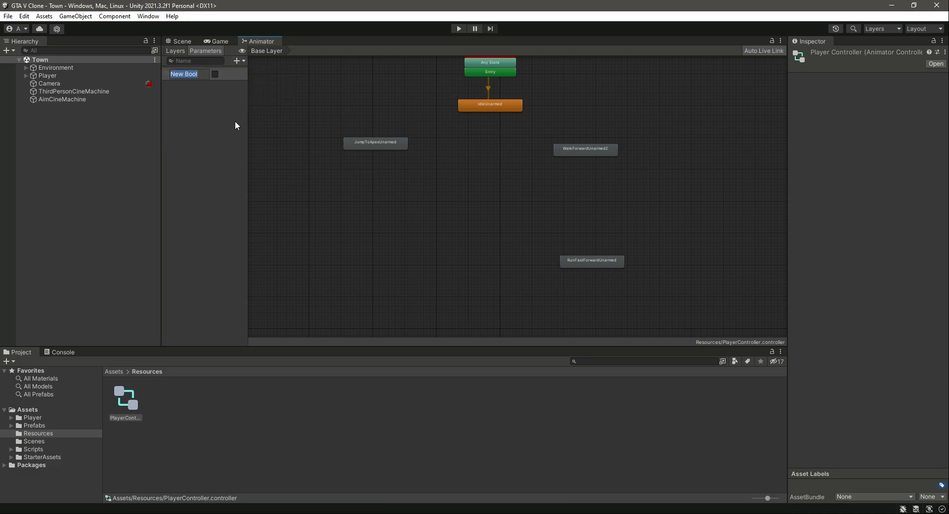
type("Idle")
key("Return")
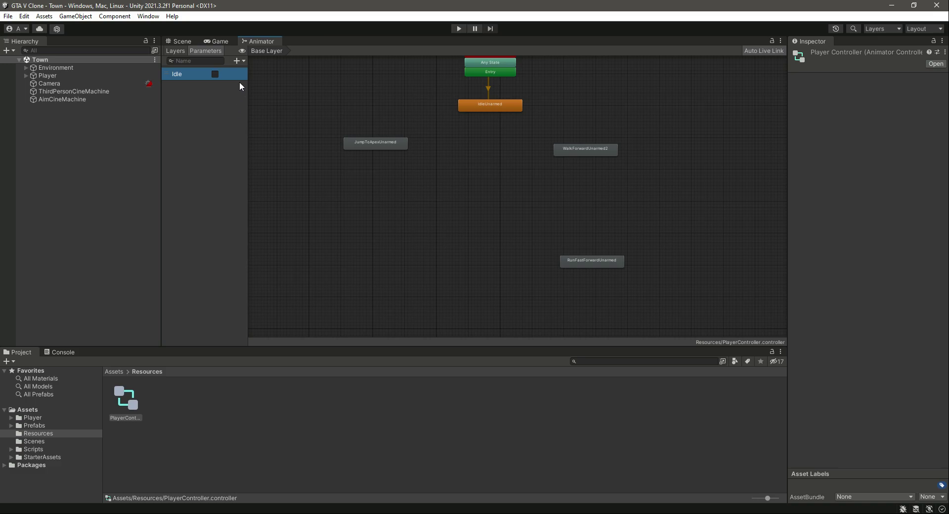
left_click(244, 61)
left_click(267, 94)
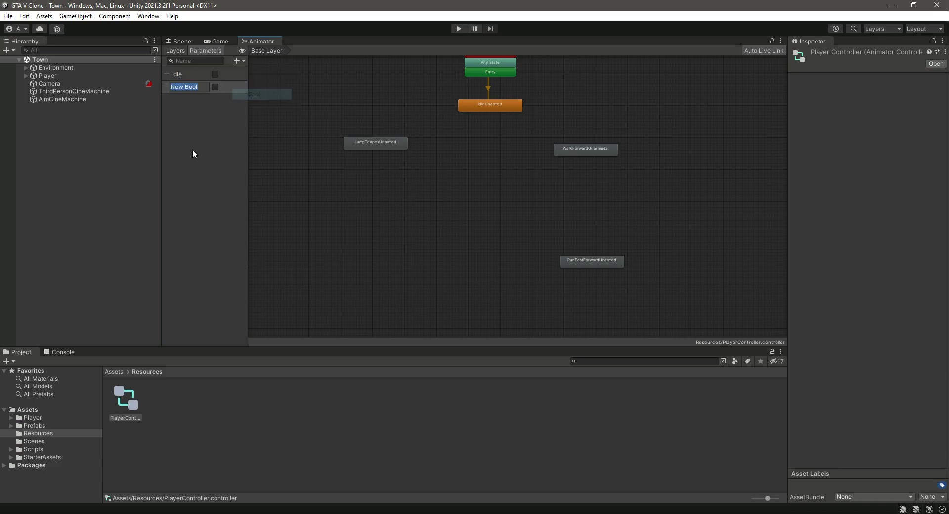
type("Walk")
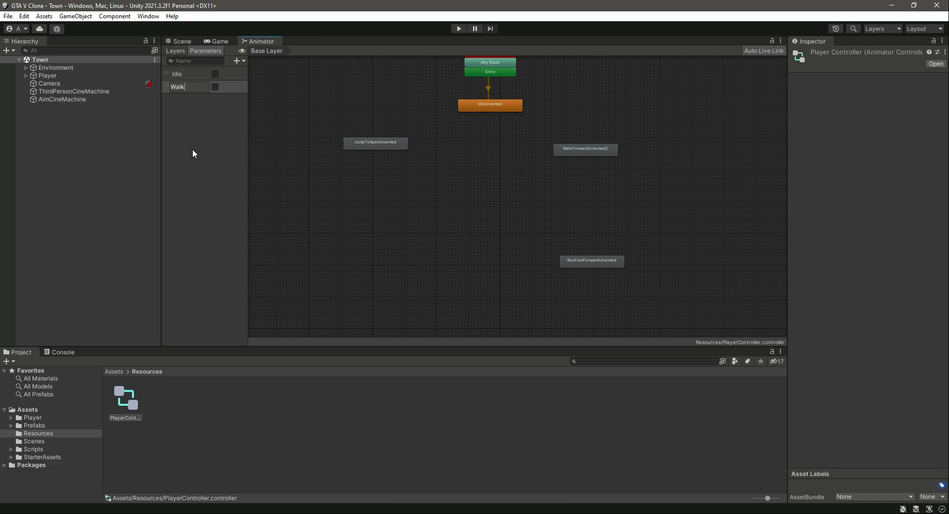
key("Return")
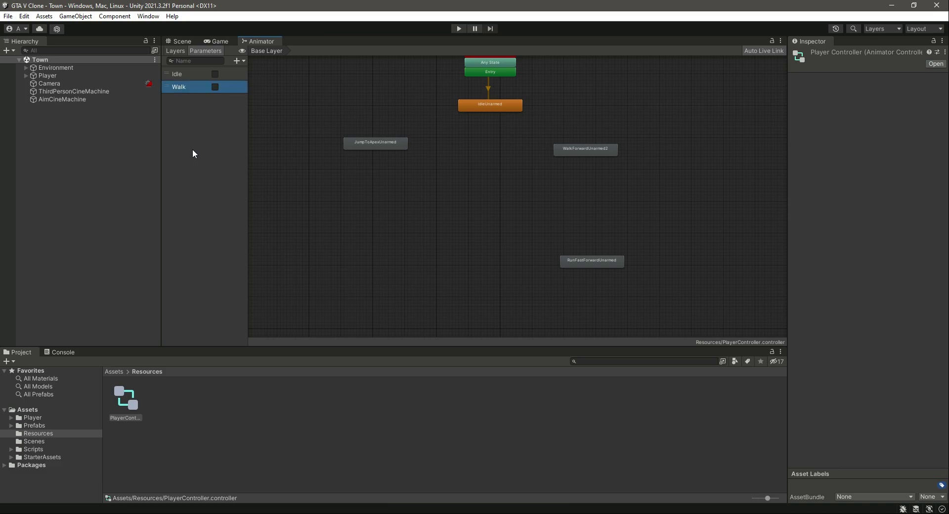
left_click(240, 63)
left_click(253, 94)
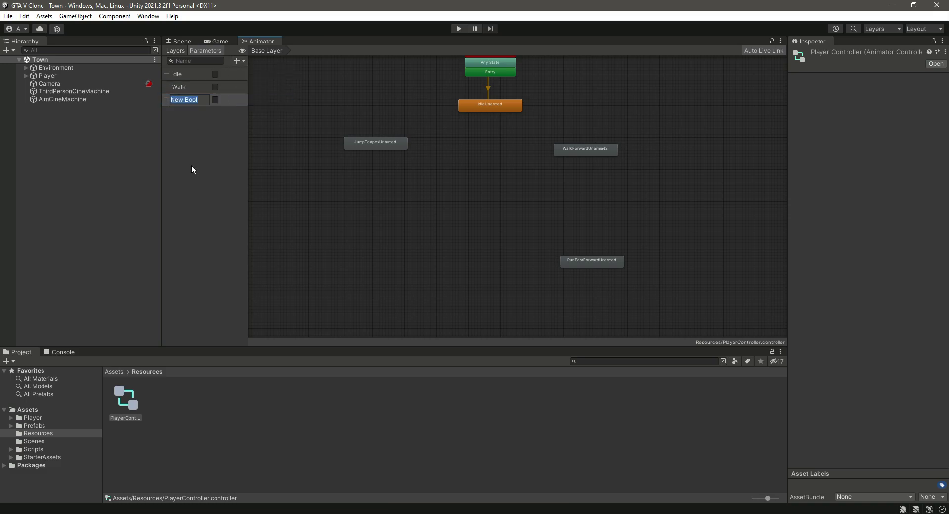
type("Running")
key("Return")
Step: Replace the mistaken Jump bool with a Jump trigger parameter
left_click(241, 61)
left_click(264, 96)
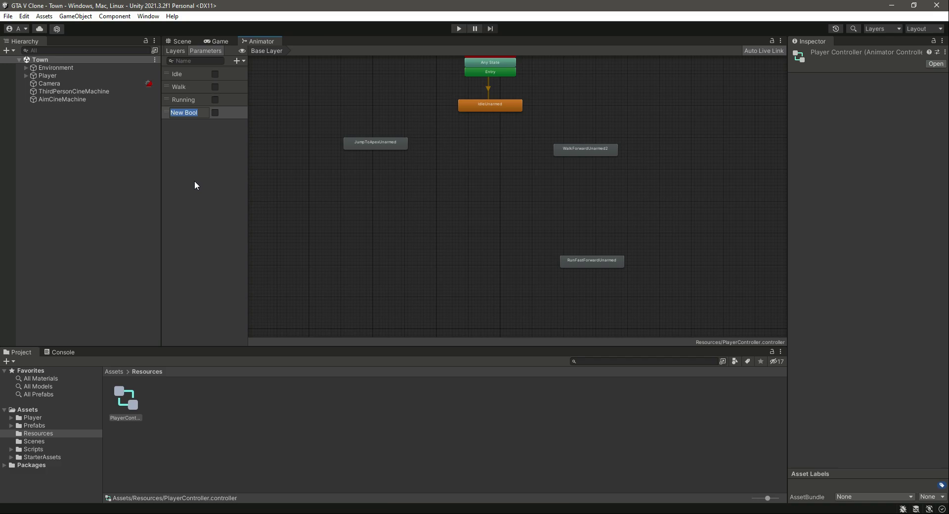
type("Jump")
left_click(180, 116)
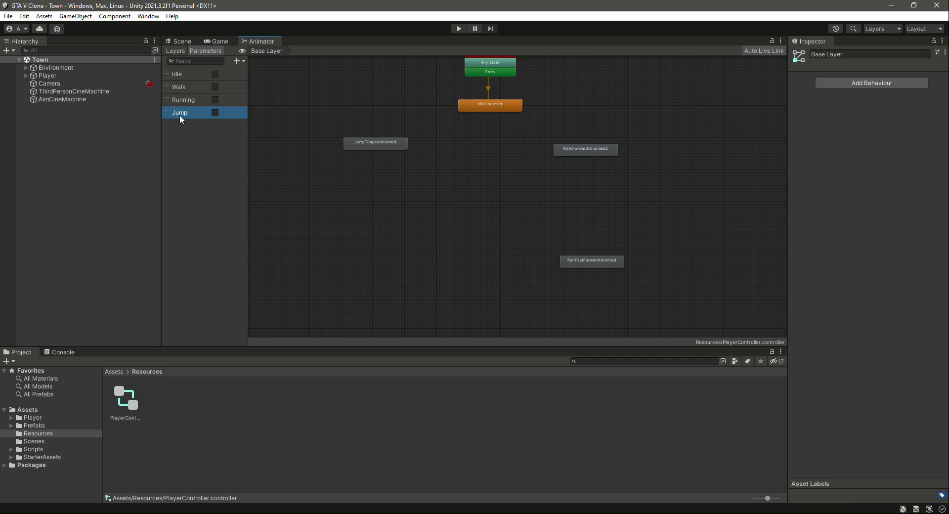
key("Delete")
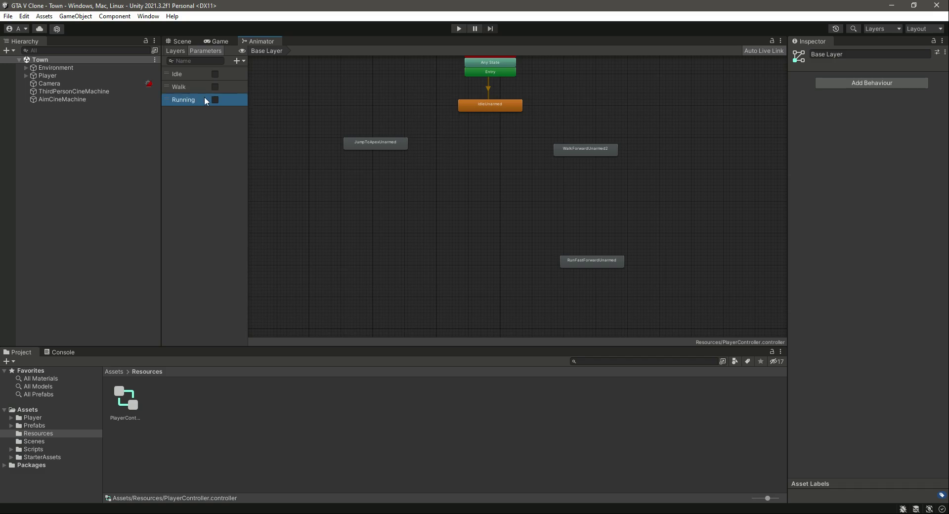
left_click(241, 61)
left_click(258, 105)
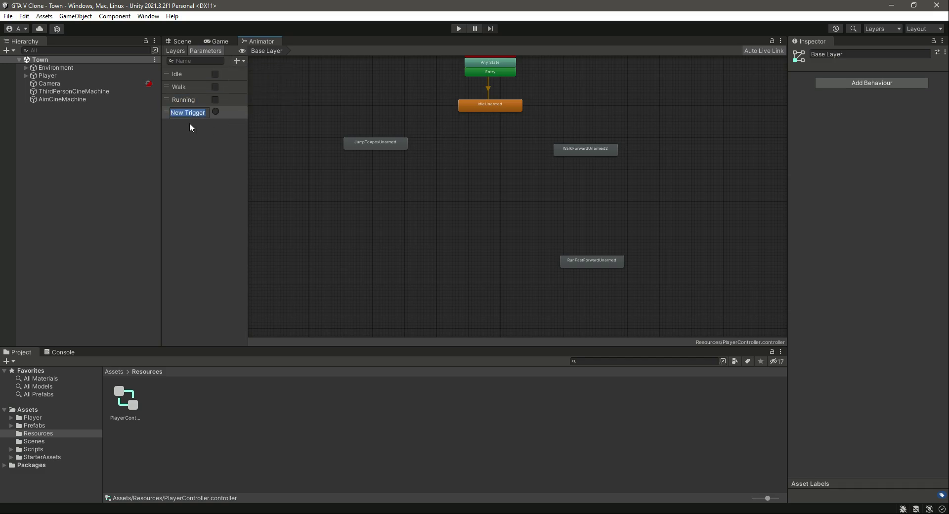
type("Jump")
key("Return")
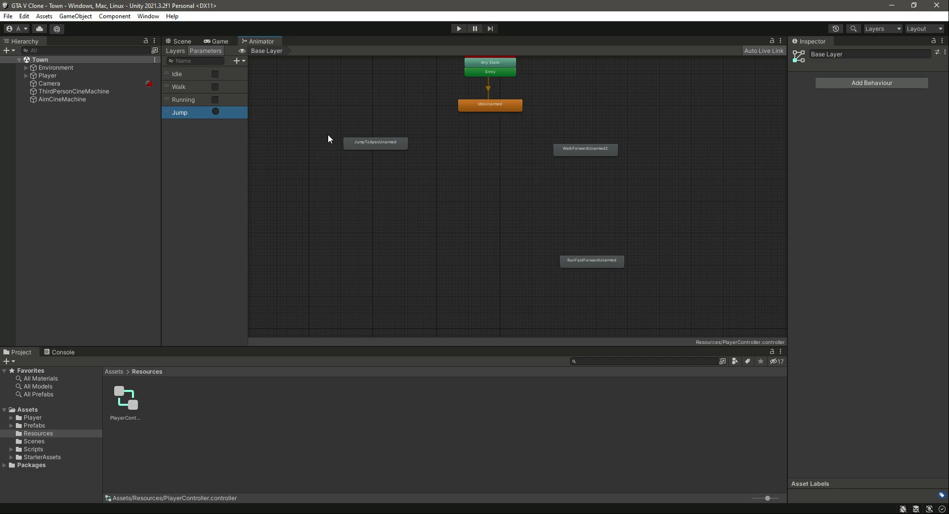
Step: Create transitions from IdleUnarmed to WalkForwardUnarmed2 and back
left_click(491, 106)
right_click(491, 106)
left_click(511, 115)
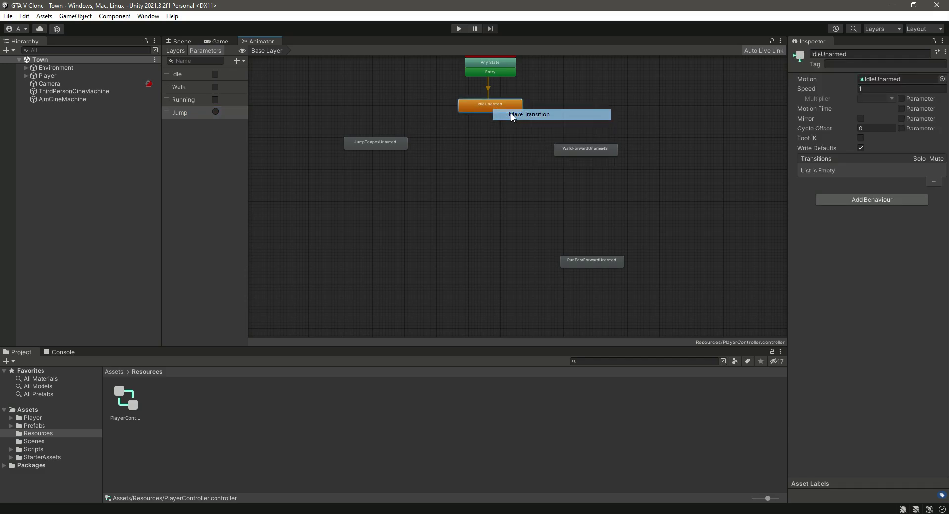
left_click(581, 151)
left_click(585, 152)
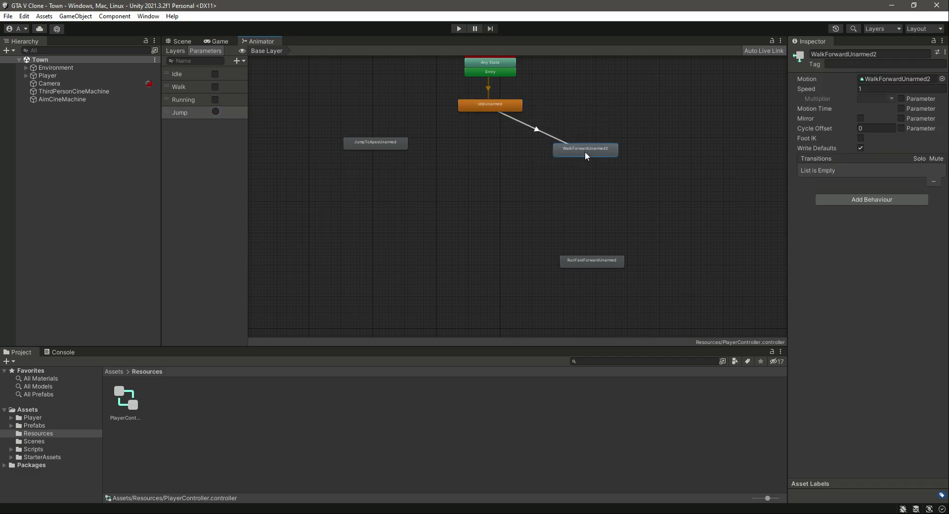
right_click(585, 152)
left_click(604, 157)
left_click(500, 104)
Step: Turn off exit time on idle-to-walk and add a Walk condition
left_click(547, 135)
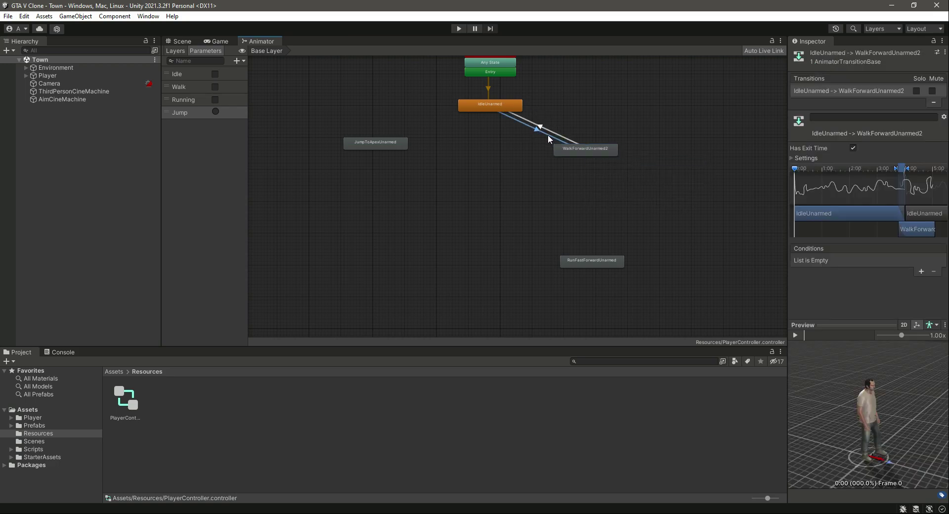
left_click(850, 219)
left_click(853, 148)
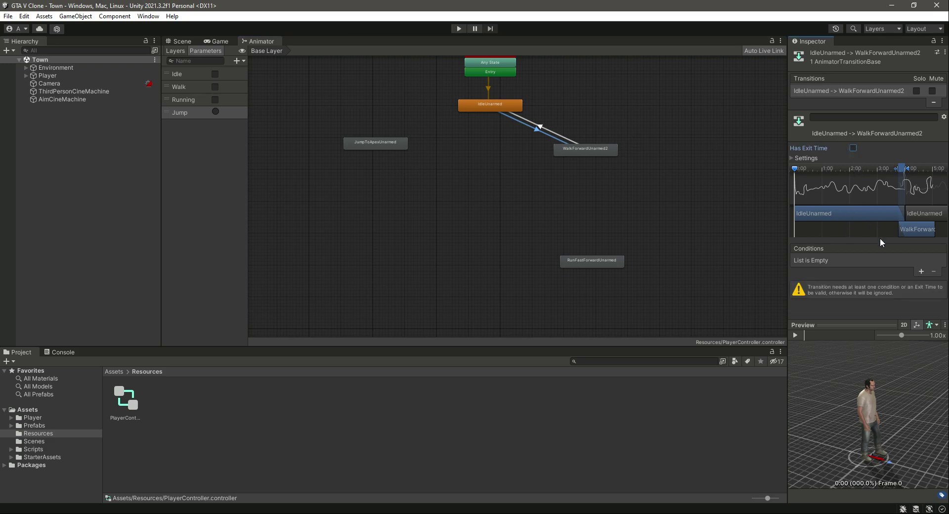
left_click(922, 272)
left_click(836, 260)
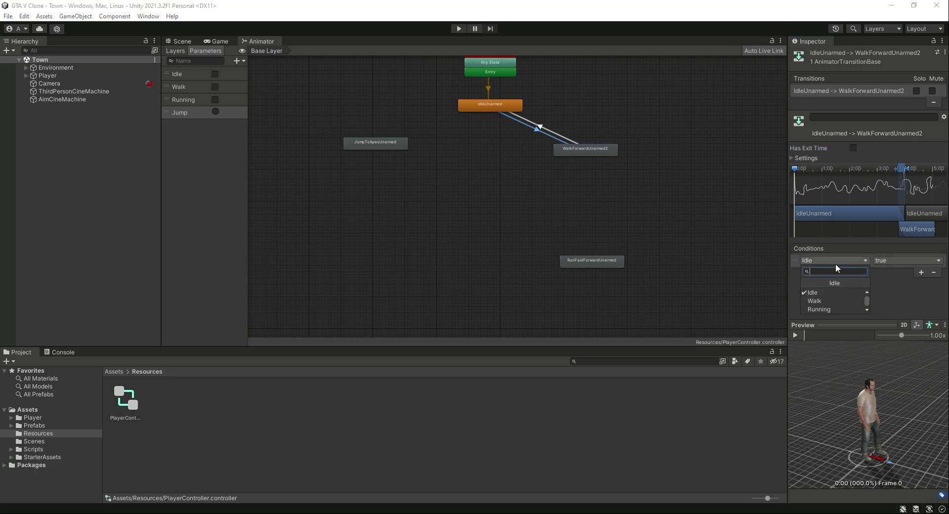
left_click(828, 298)
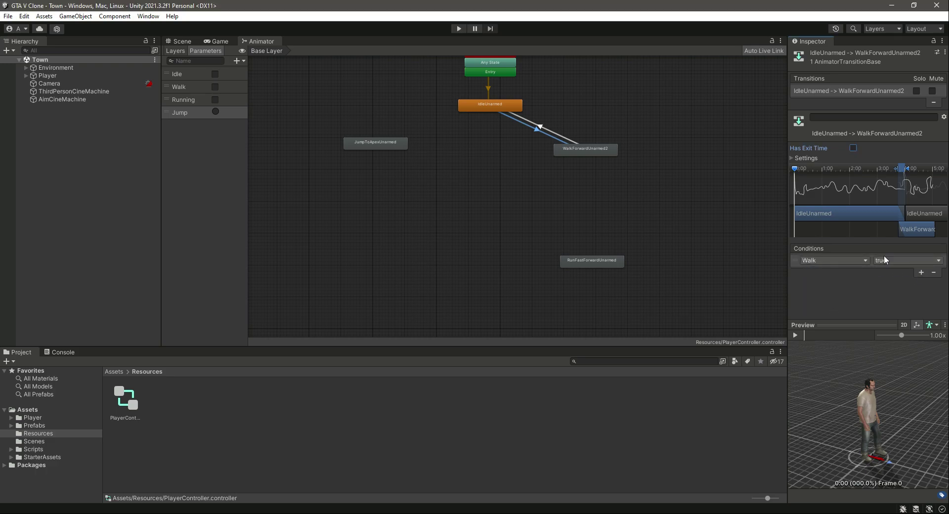
Step: Turn off exit time on walk-to-idle and add a Walk false condition
left_click(556, 136)
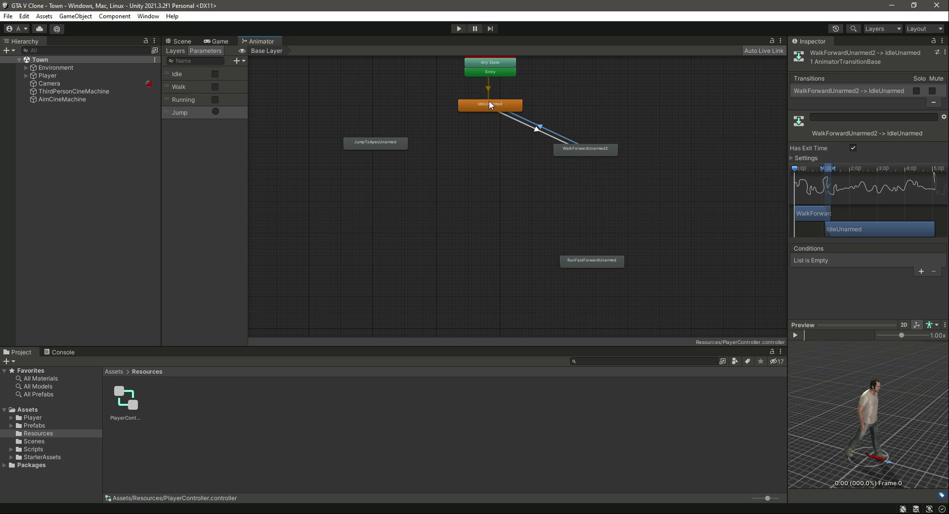
left_click(853, 147)
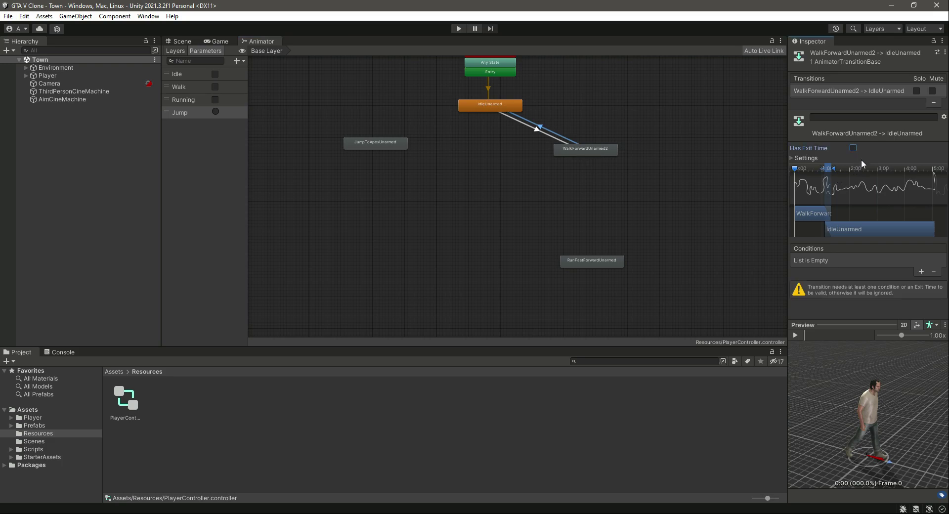
left_click(921, 271)
left_click(821, 261)
left_click(823, 301)
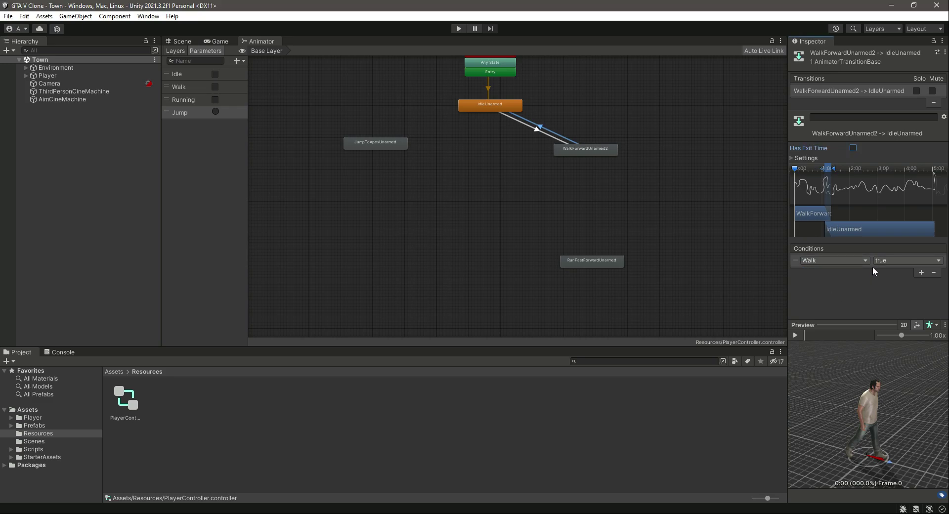
left_click(887, 262)
left_click(897, 282)
Step: Add a second condition to walk-to-idle requiring Running to be false
left_click(921, 272)
left_click(838, 271)
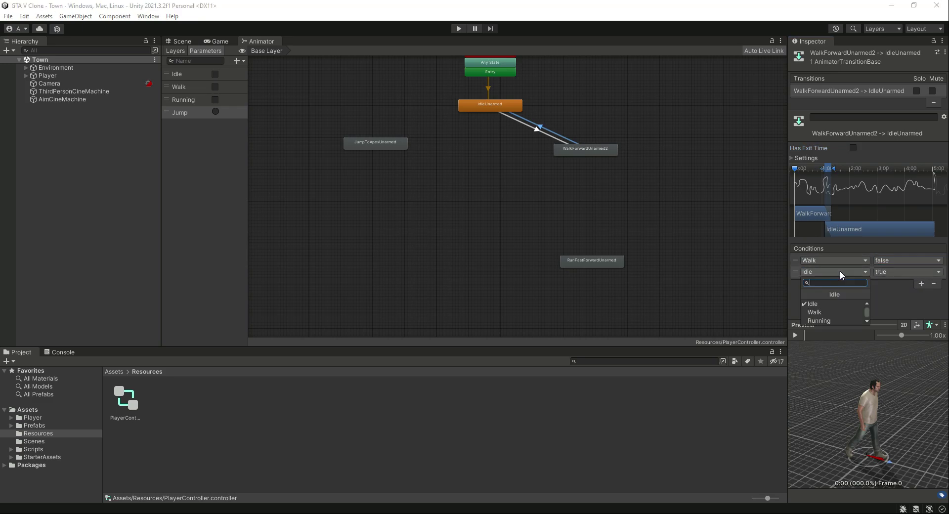
left_click(829, 321)
left_click(897, 272)
left_click(889, 281)
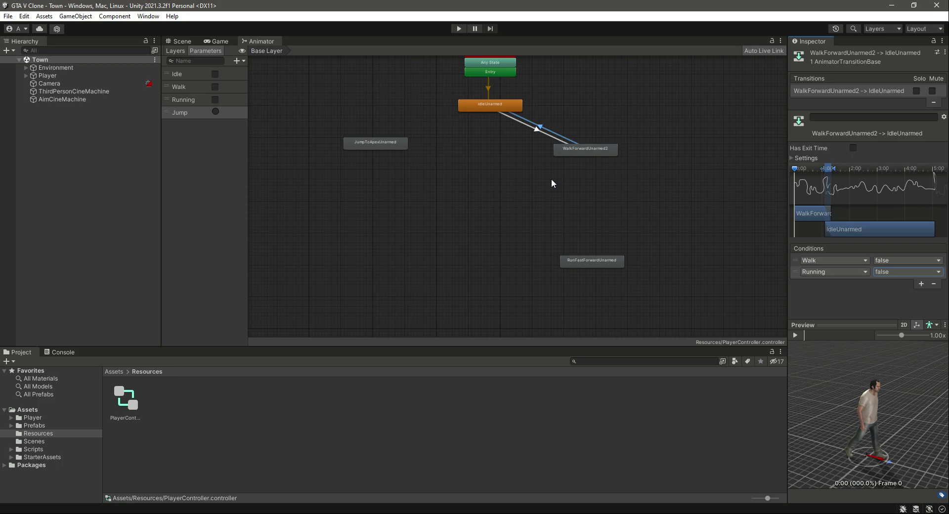
Step: Create transitions from IdleUnarmed to RunFastForwardUnarmed and back
right_click(483, 107)
left_click(492, 114)
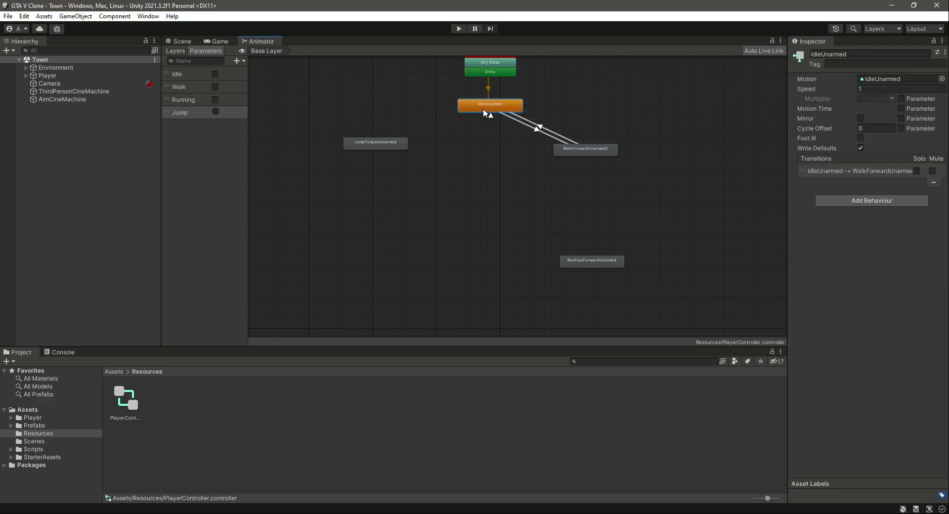
left_click(581, 263)
right_click(588, 258)
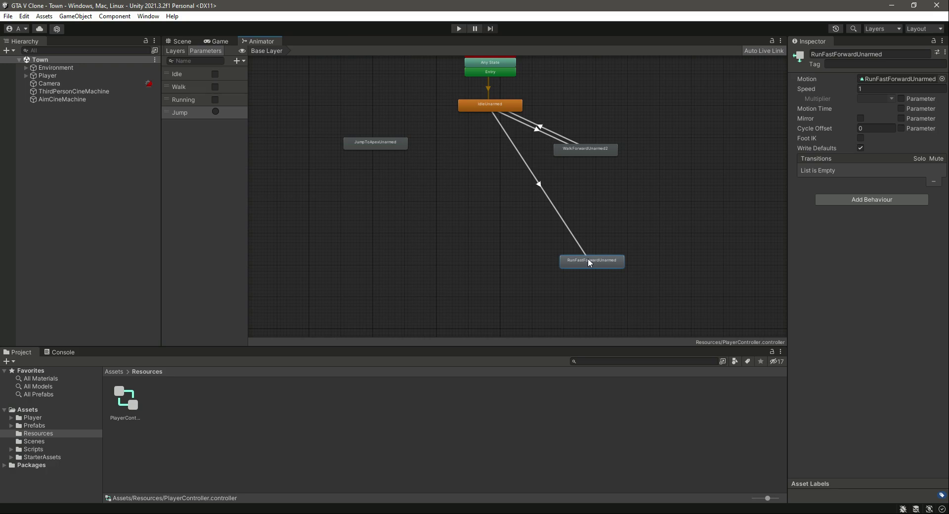
left_click(610, 265)
left_click(489, 104)
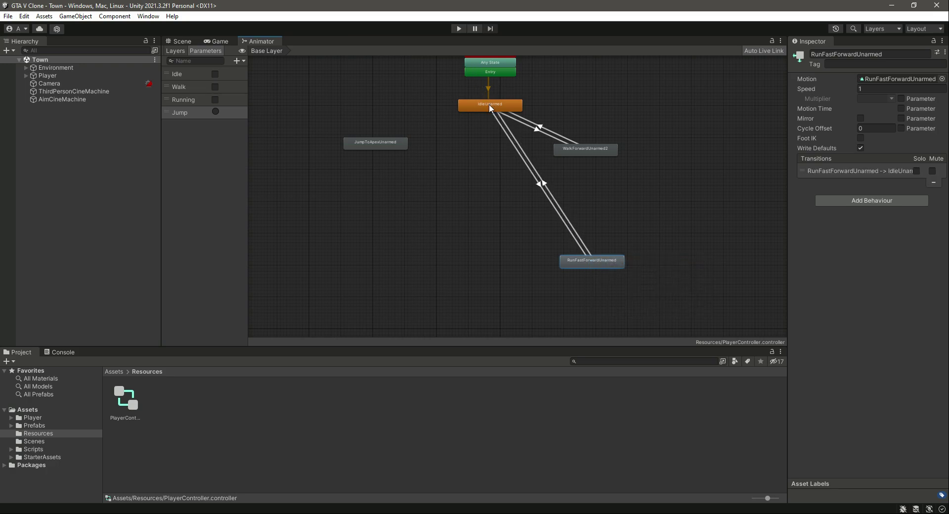
Step: Turn off exit time on idle-to-run and add a Running condition
left_click(520, 156)
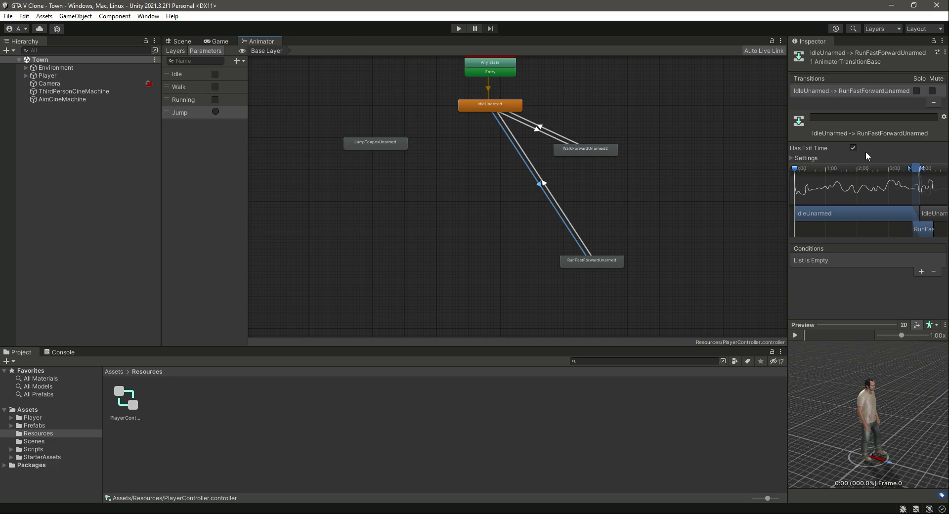
left_click(852, 147)
left_click(921, 271)
left_click(850, 262)
left_click(835, 307)
Step: Make run-to-idle skip exit time with Running false; move WalkForwardUnarmed2 nearer idle
left_click(557, 203)
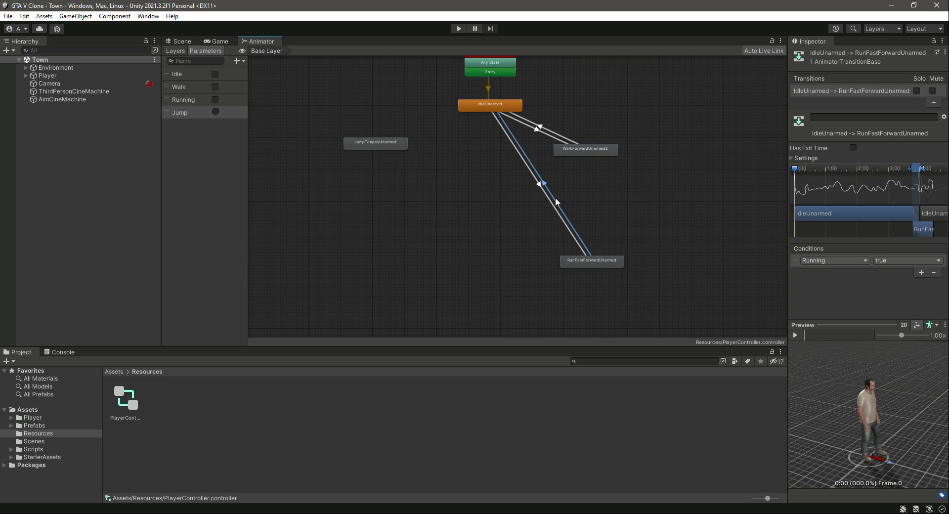
left_click(853, 148)
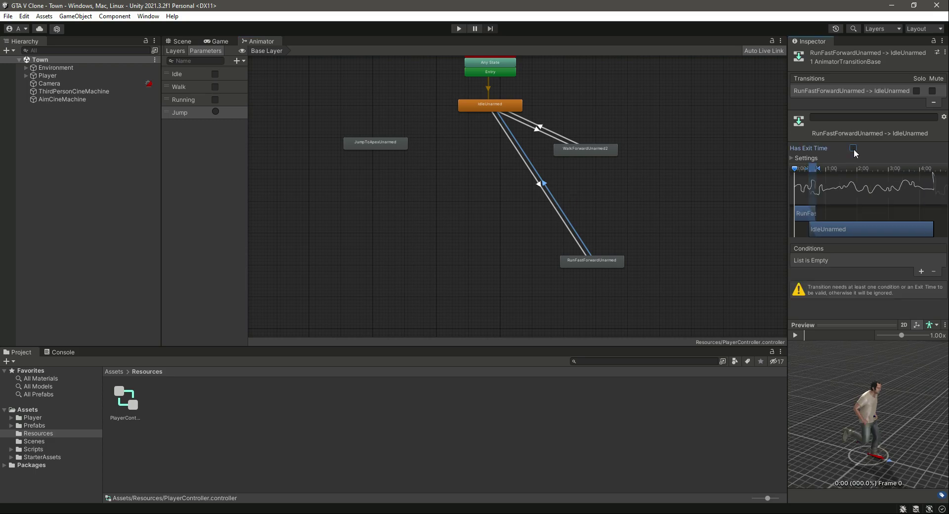
left_click(921, 272)
left_click(847, 261)
left_click(838, 307)
left_click(880, 261)
left_click(890, 281)
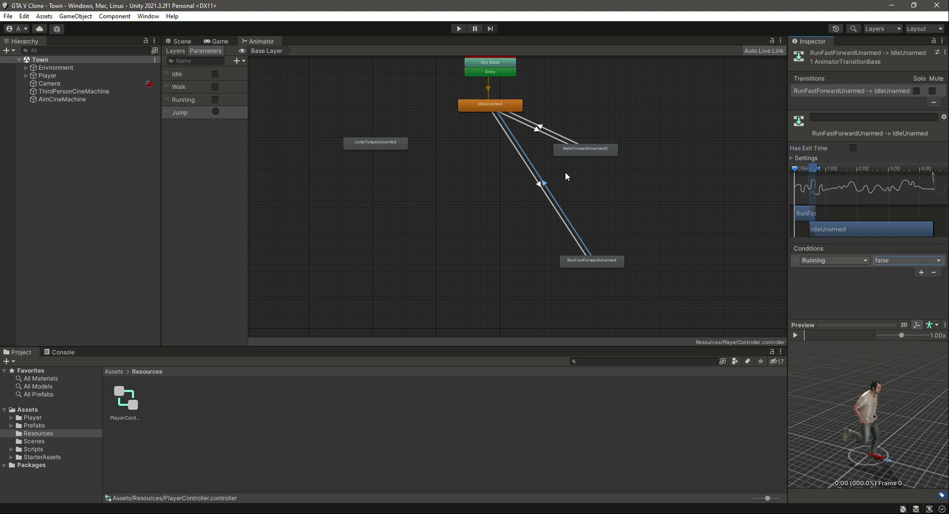
left_click_drag(589, 152, 596, 131)
Step: Create transitions from WalkForwardUnarmed2 to RunFastForwardUnarmed and back
right_click(595, 126)
left_click(614, 133)
left_click(591, 262)
left_click(604, 260)
right_click(604, 261)
left_click(624, 265)
left_click(604, 126)
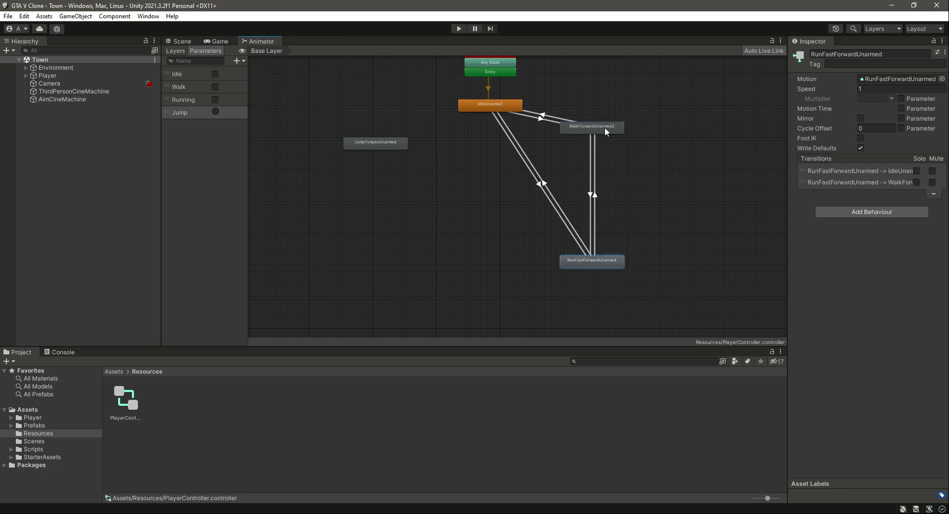
Step: Turn off exit time on walk-to-run and add a Running true condition
left_click(590, 169)
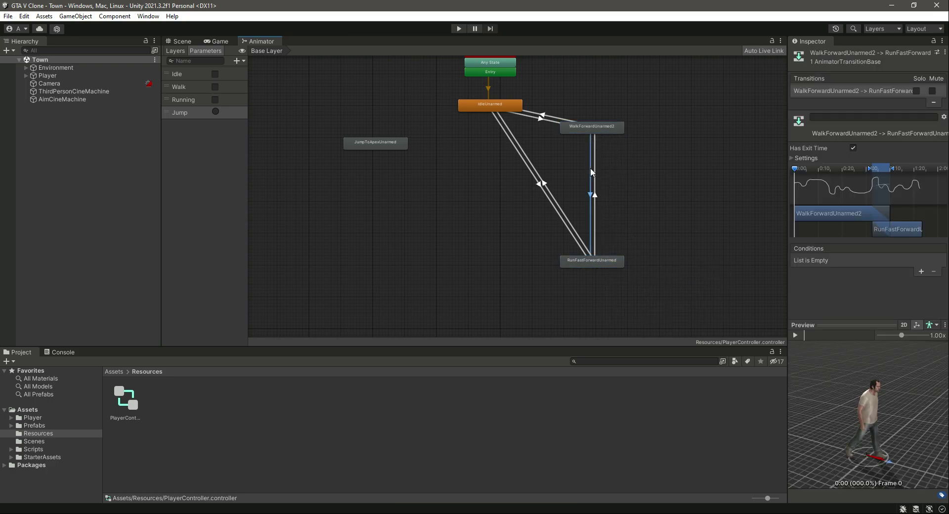
left_click(854, 148)
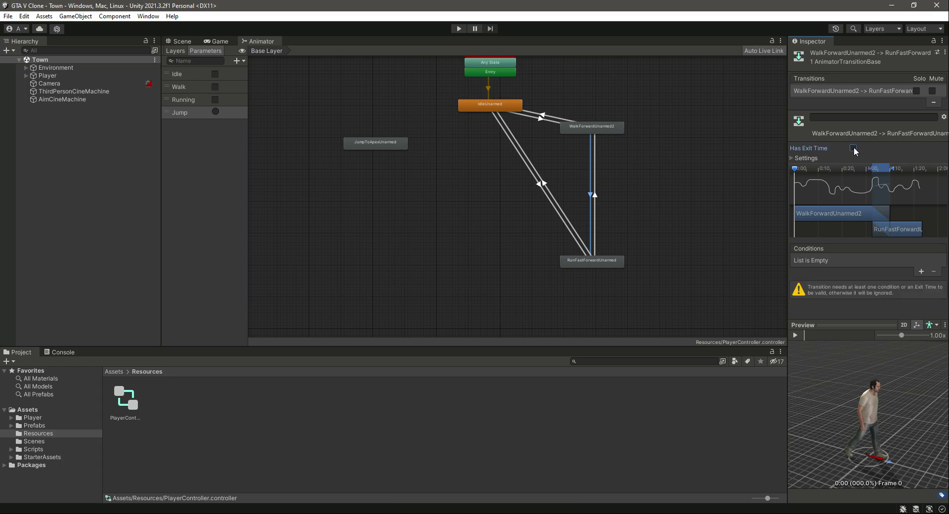
left_click(921, 271)
left_click(844, 260)
left_click(835, 307)
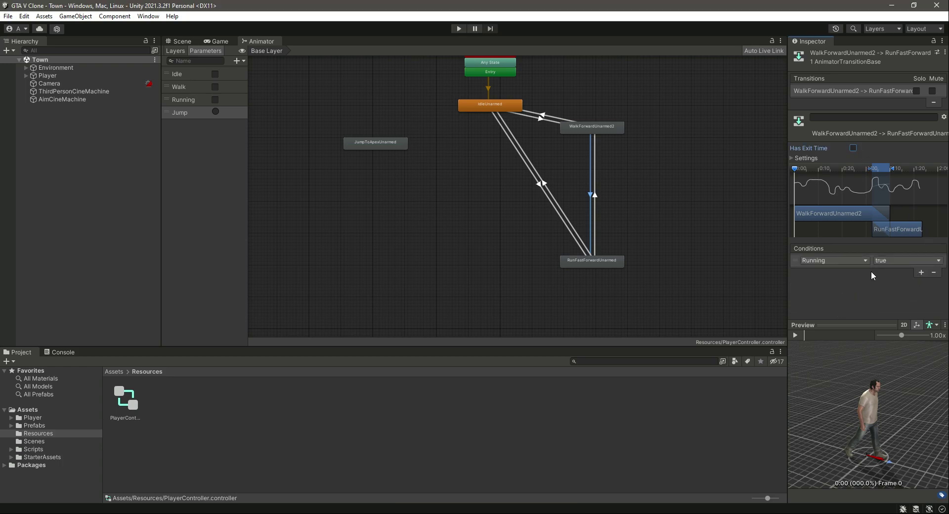
Step: Turn off exit time on run-to-walk and add a Running false condition
left_click(596, 183)
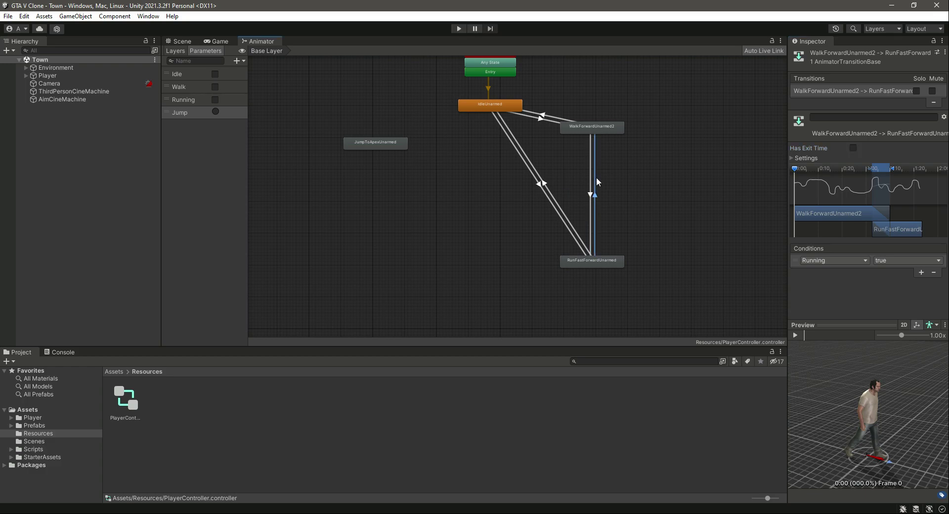
left_click(854, 147)
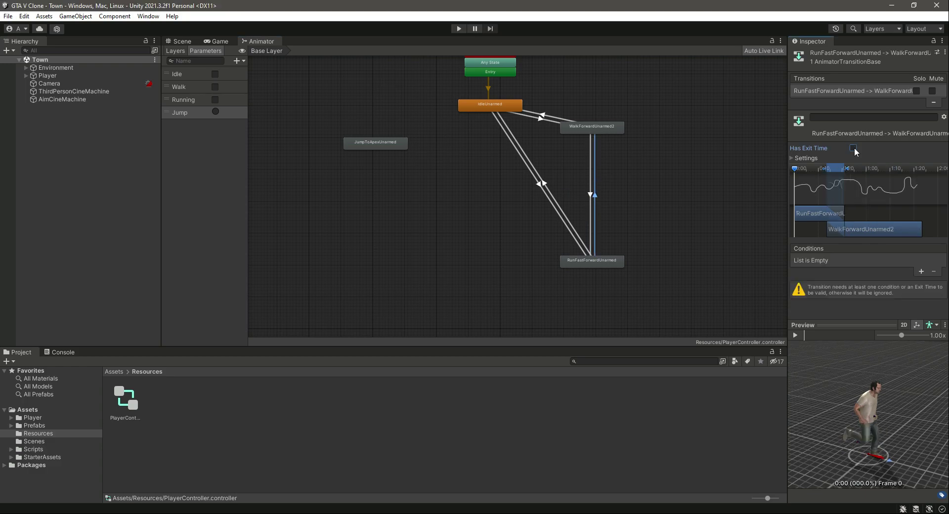
left_click(921, 272)
left_click(835, 262)
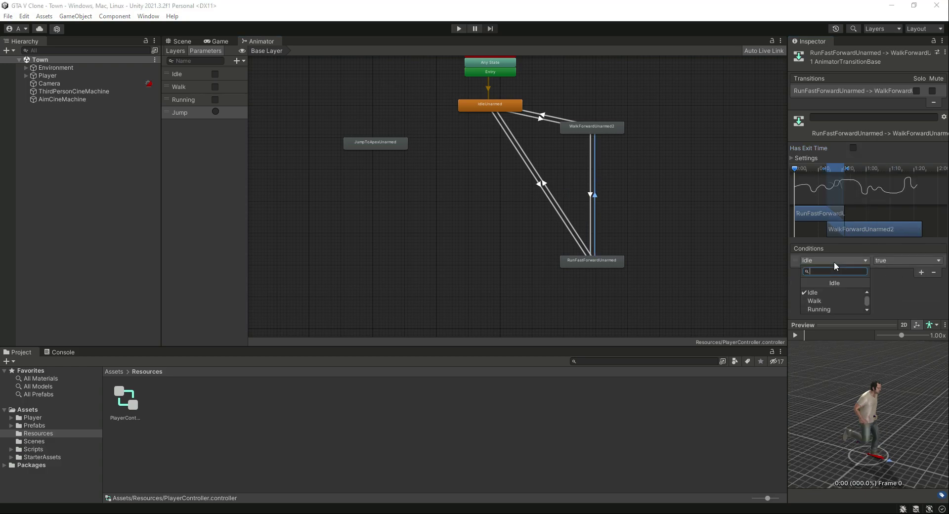
left_click(827, 306)
left_click(888, 261)
left_click(894, 282)
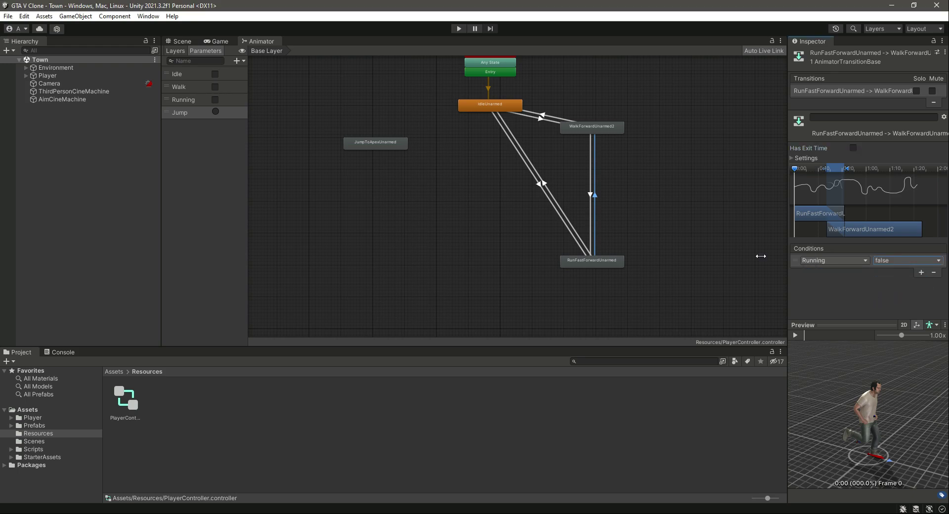
left_click(552, 117)
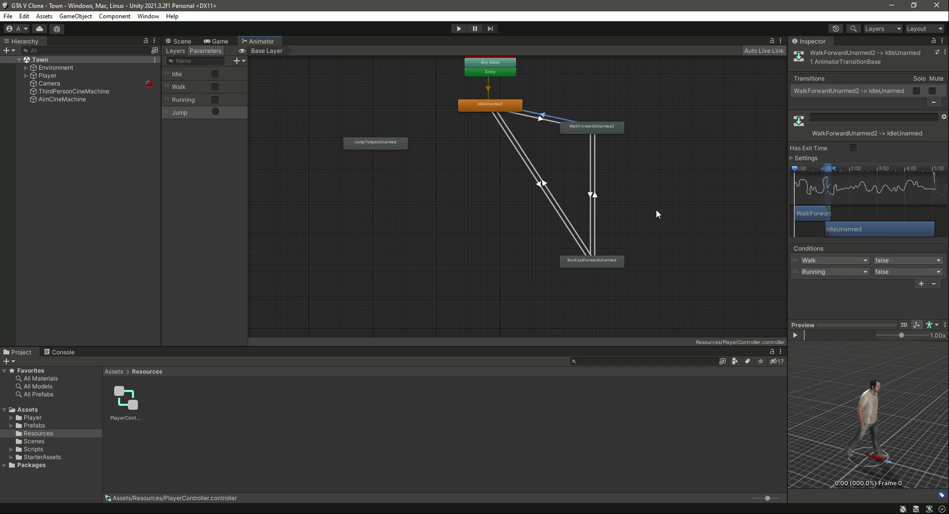
left_click(596, 181)
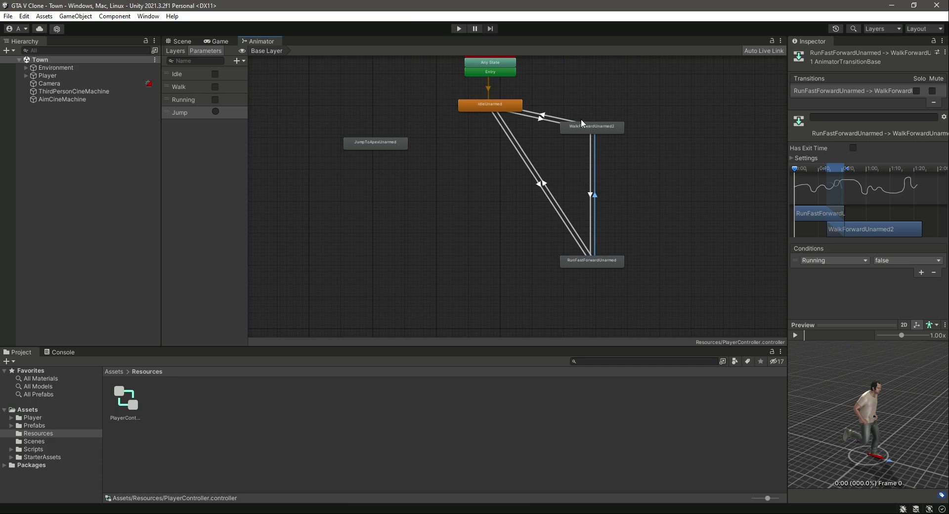
left_click(554, 119)
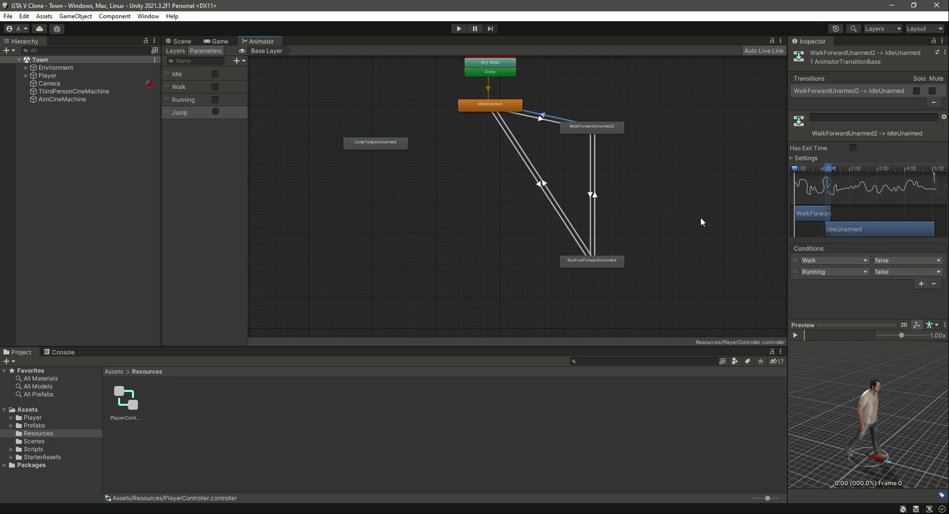
left_click(795, 335)
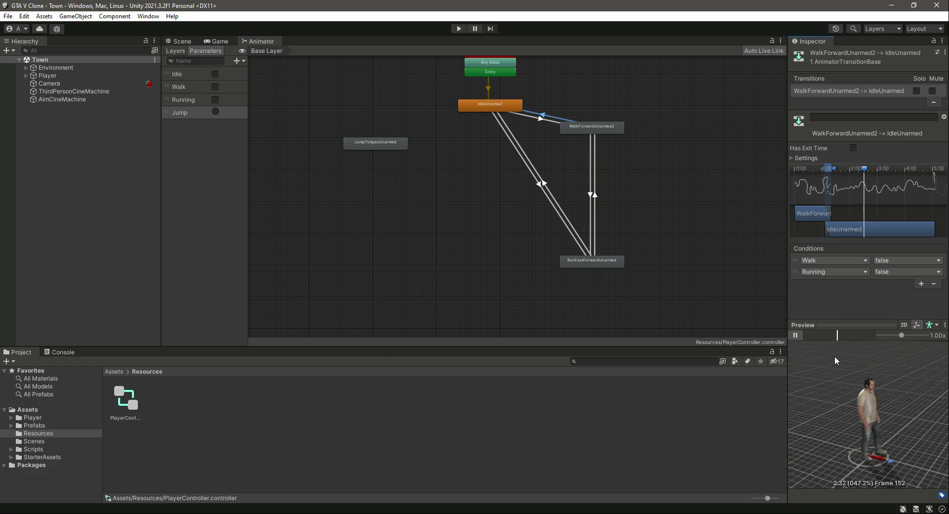
left_click(796, 335)
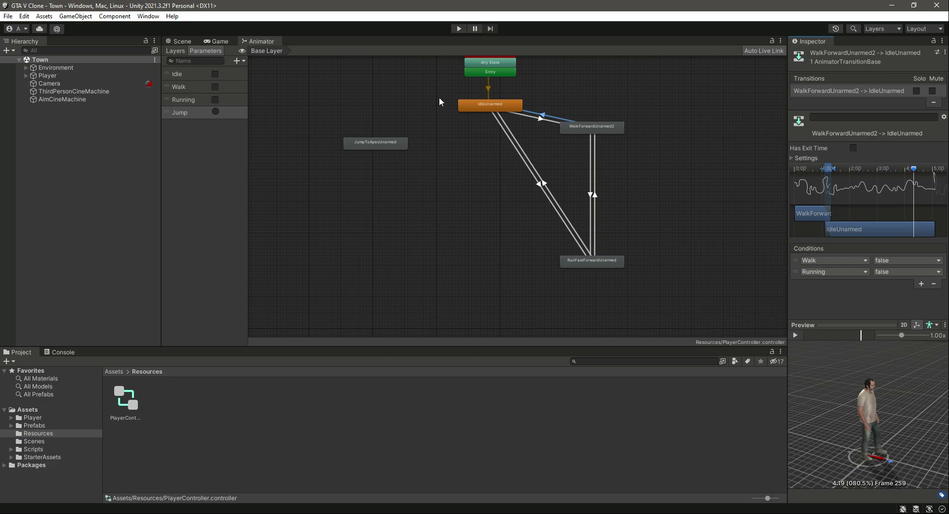
Step: Create transitions from IdleUnarmed to JumpToApexUnarmed and back
right_click(479, 104)
left_click(487, 111)
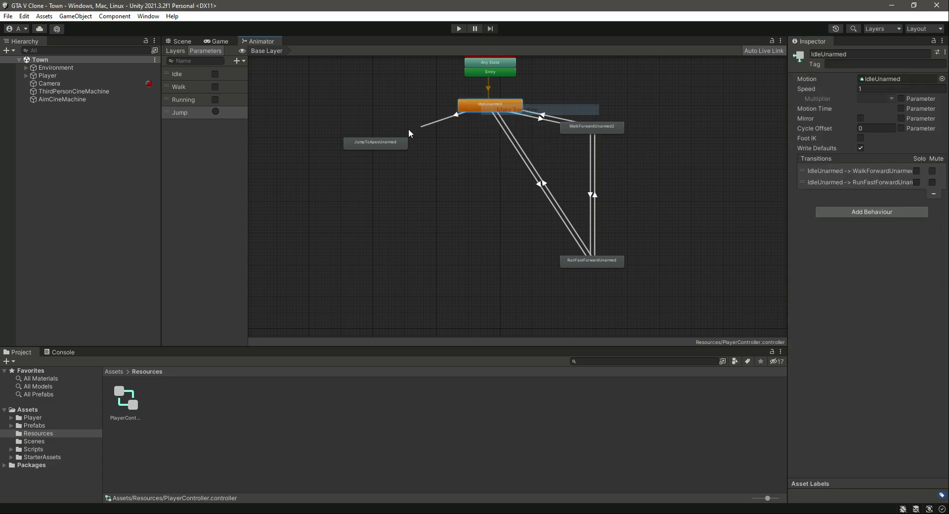
left_click(375, 144)
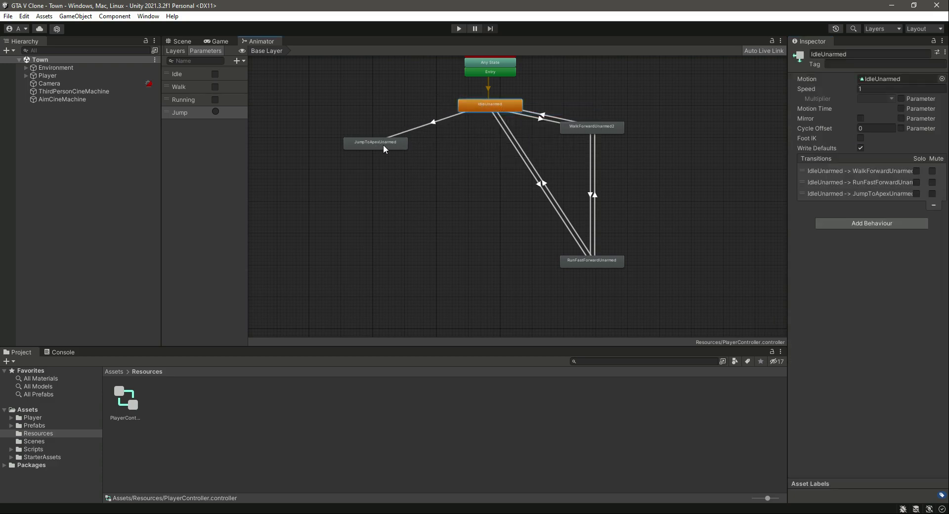
right_click(384, 144)
left_click(395, 149)
left_click(485, 107)
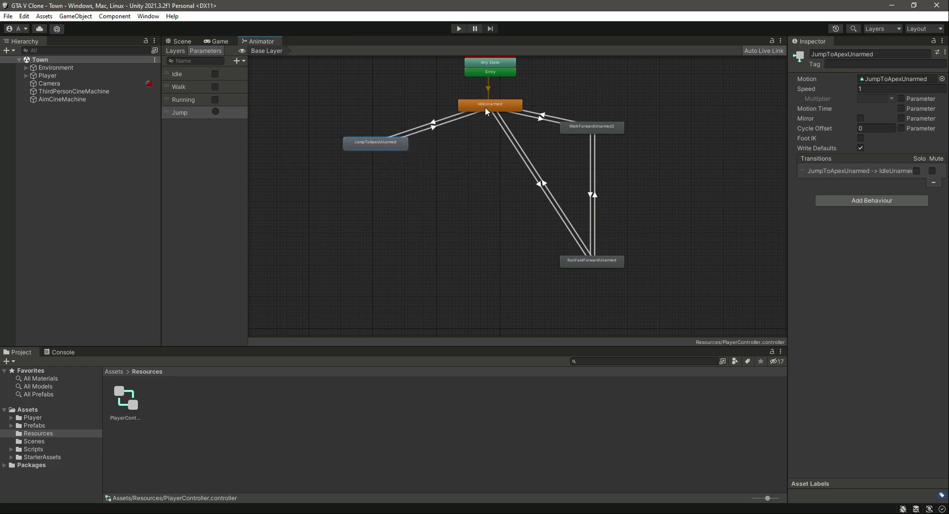
Step: Turn off exit time on idle-to-jump and add the Jump trigger condition
left_click(446, 118)
left_click(853, 148)
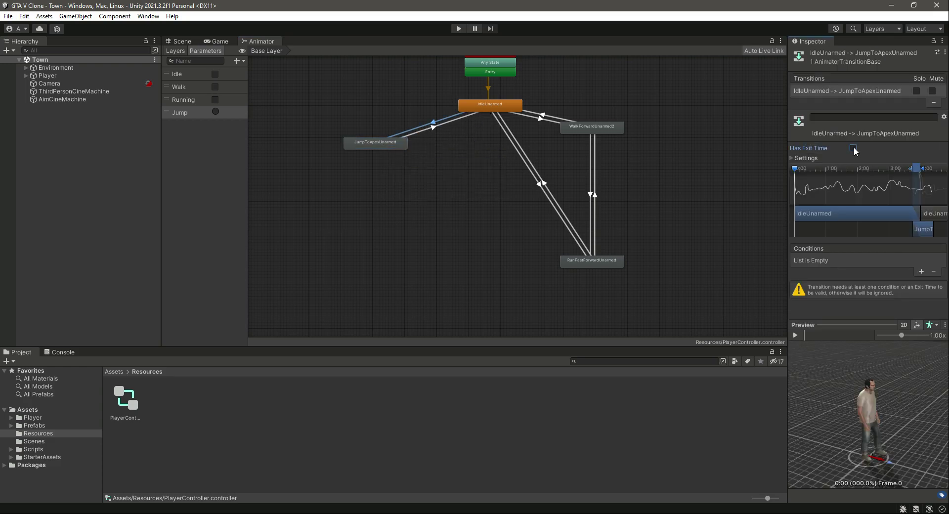
left_click(921, 271)
left_click(836, 261)
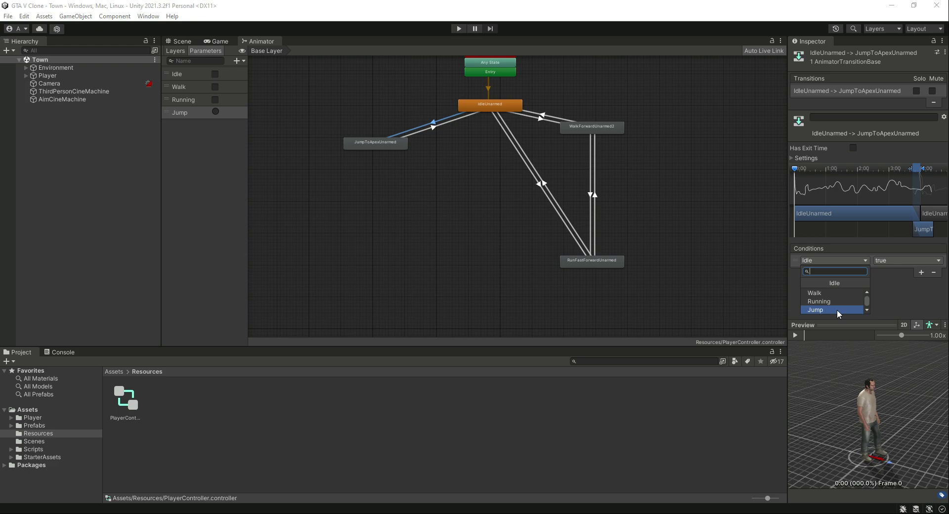
left_click(838, 310)
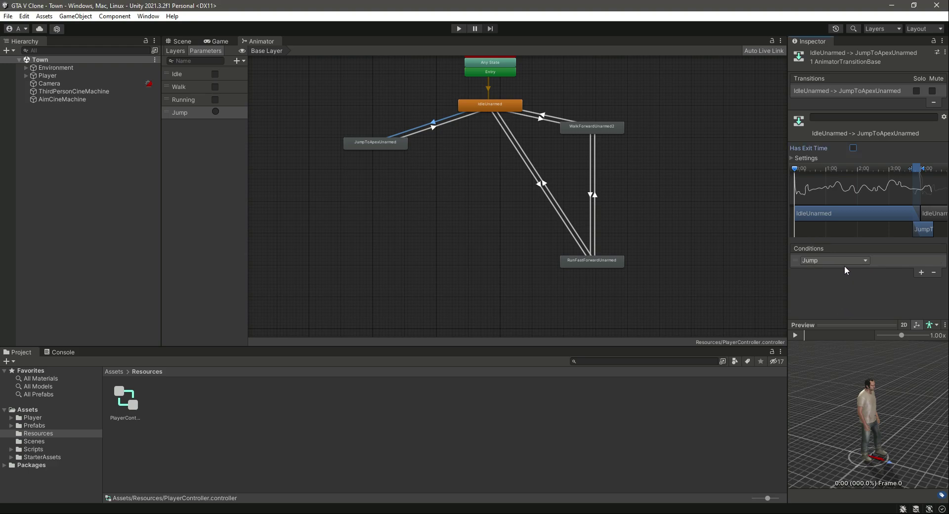
Step: Turn off exit time on jump-to-idle and add an Idle true condition
left_click(450, 117)
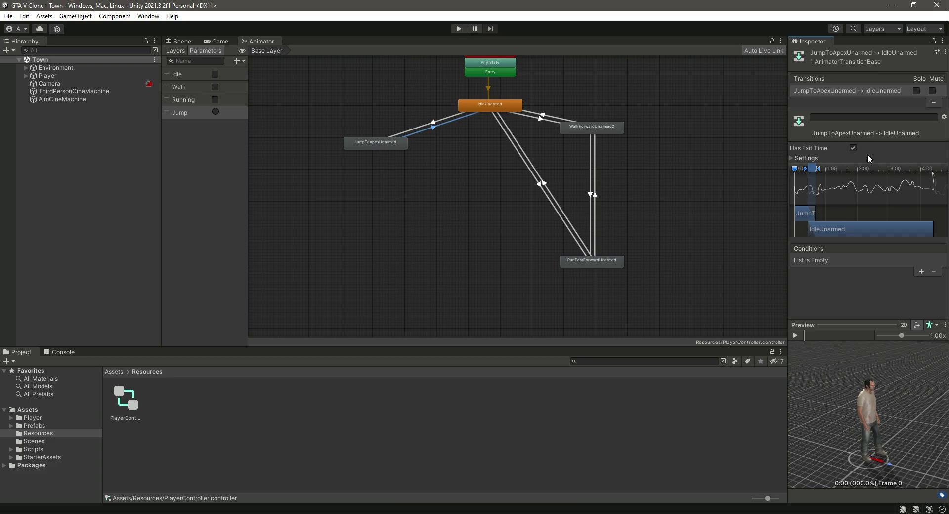
left_click(853, 147)
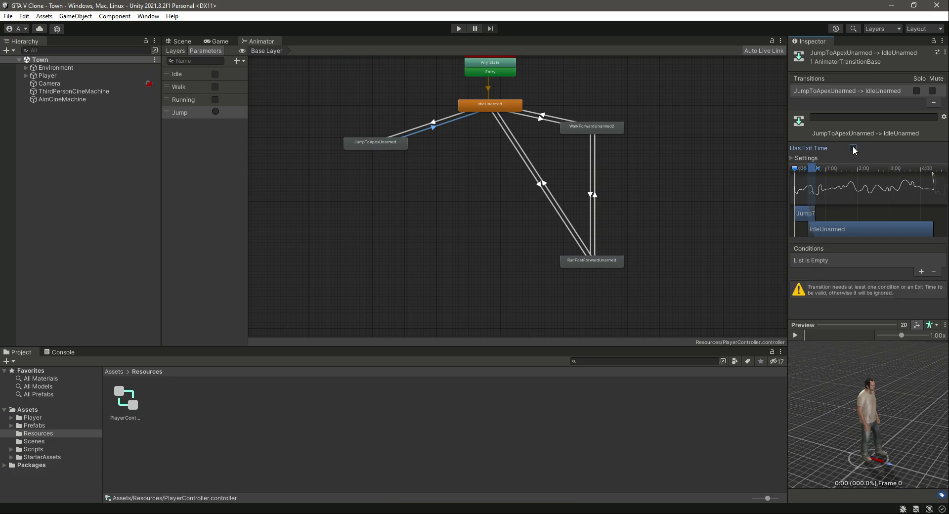
left_click(921, 272)
left_click(858, 295)
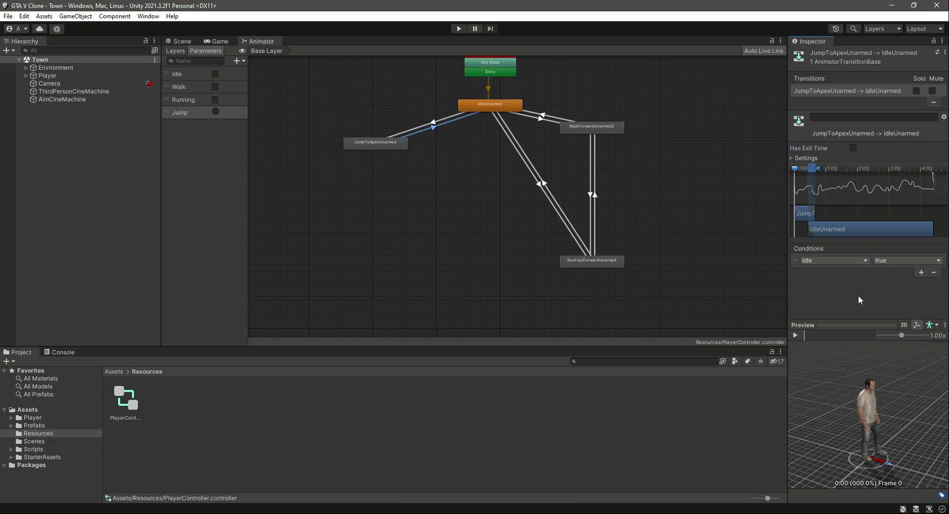
Step: Enable Loop Time on the WalkForwardUnarmed2 clip, apply it, and preview the loop
double_click(494, 104)
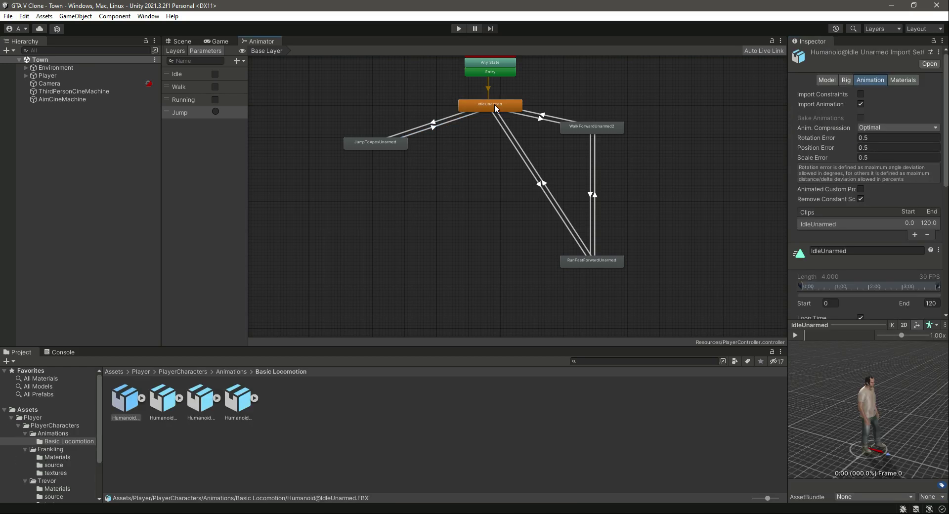
left_click_drag(863, 325, 863, 380)
scroll(872, 308, "down", 5)
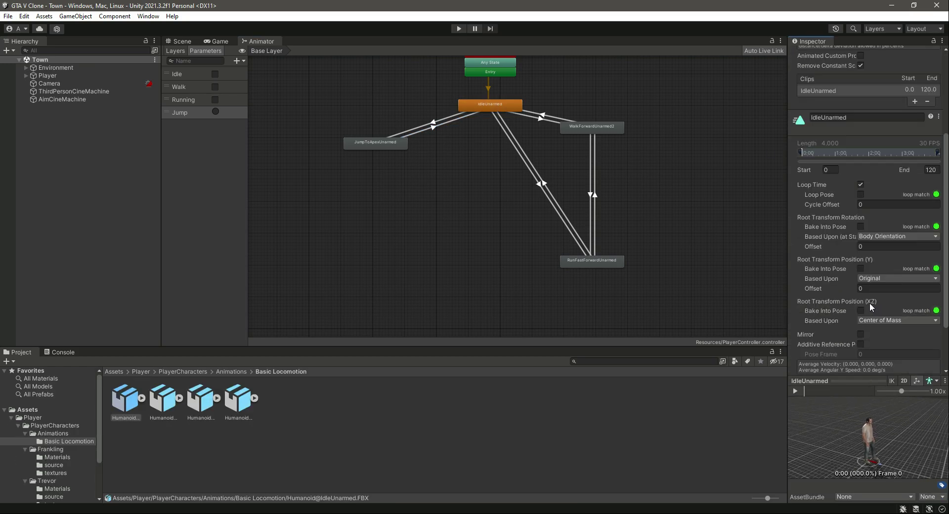
double_click(585, 126)
scroll(872, 224, "down", 5)
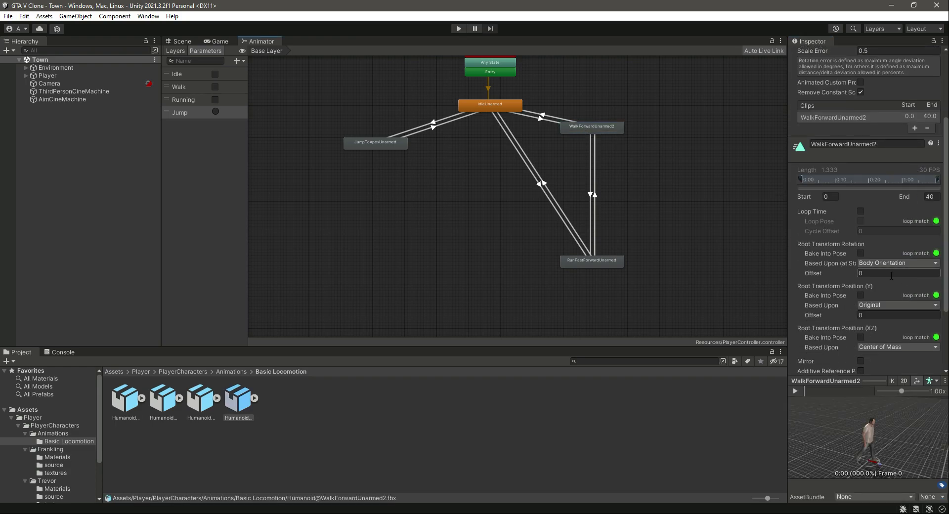
left_click(861, 212)
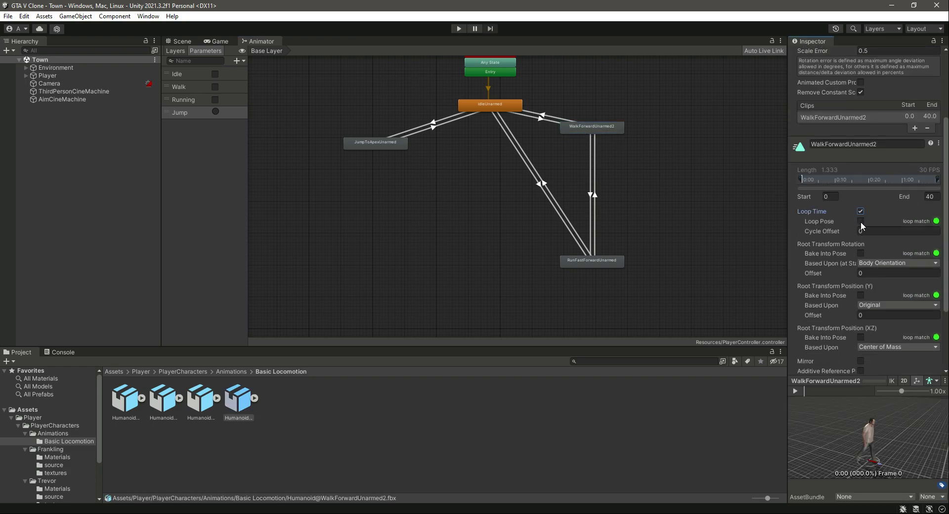
scroll(885, 296, "down", 4)
left_click(928, 368)
left_click(796, 391)
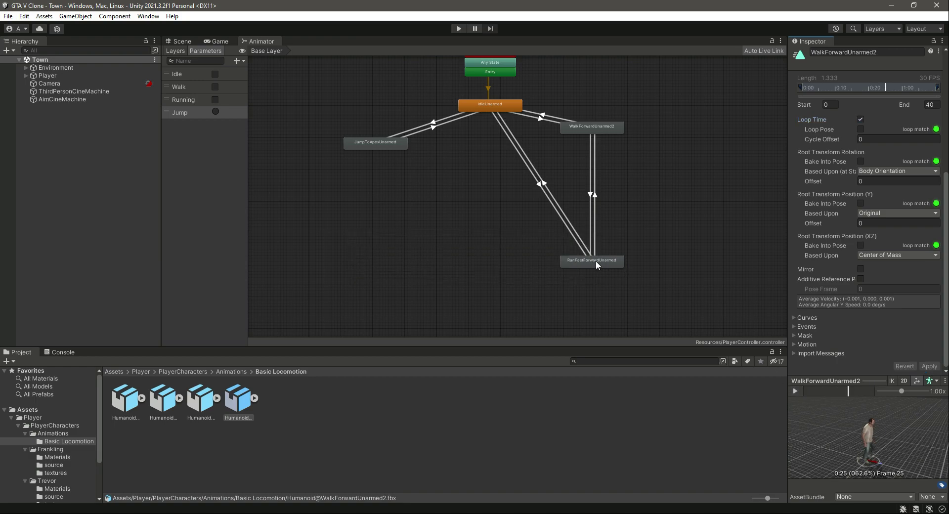
Step: Enable Loop Time on the RunFastForwardUnarmed clip and preview it
double_click(596, 260)
scroll(837, 230, "down", 5)
left_click(860, 158)
scroll(882, 188, "down", 2)
left_click(794, 391)
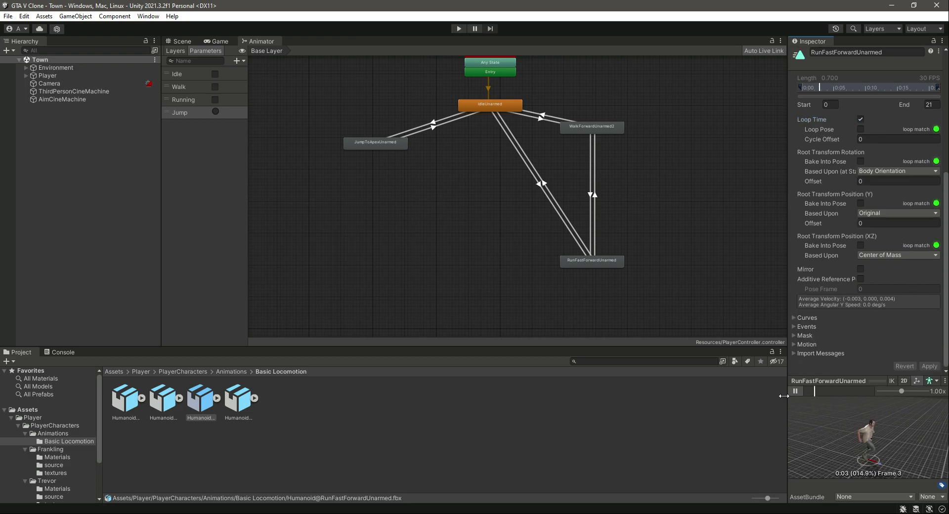
left_click(761, 437)
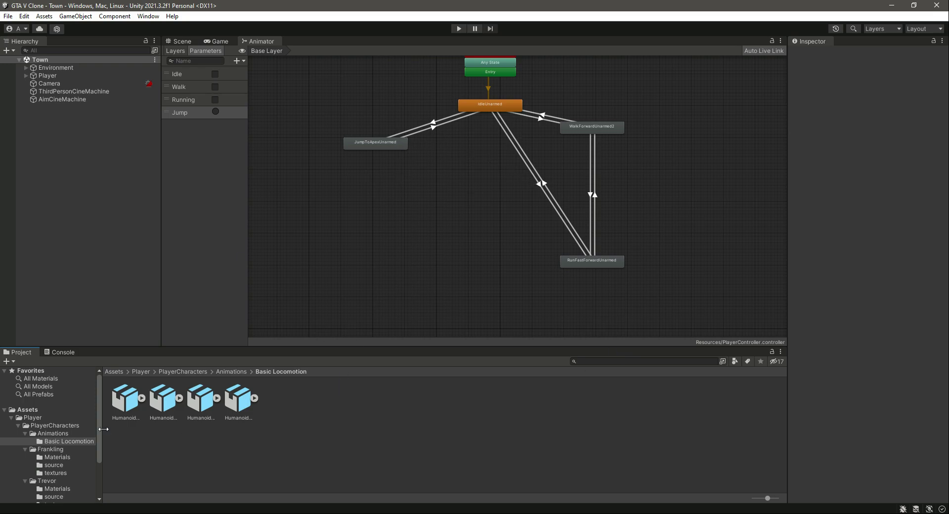
Step: Collapse the Assets > Player folder in the Project window
left_click(11, 418)
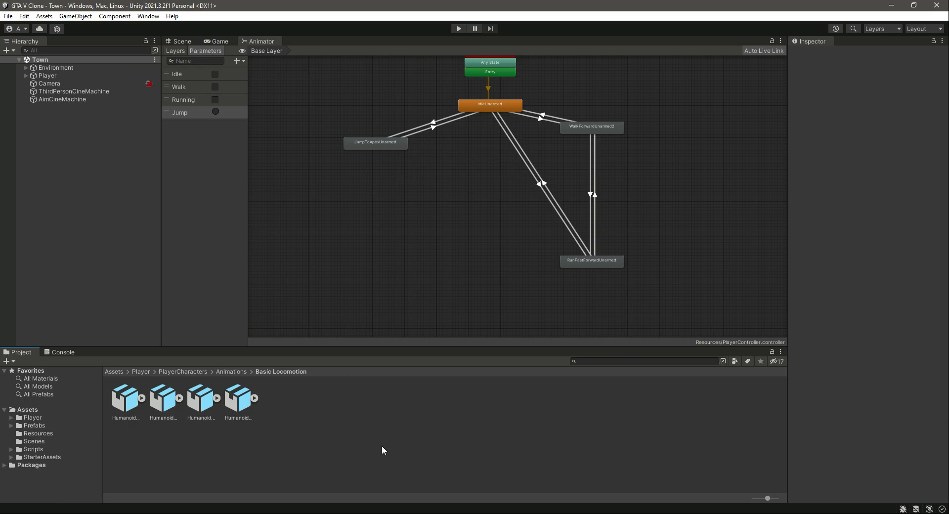